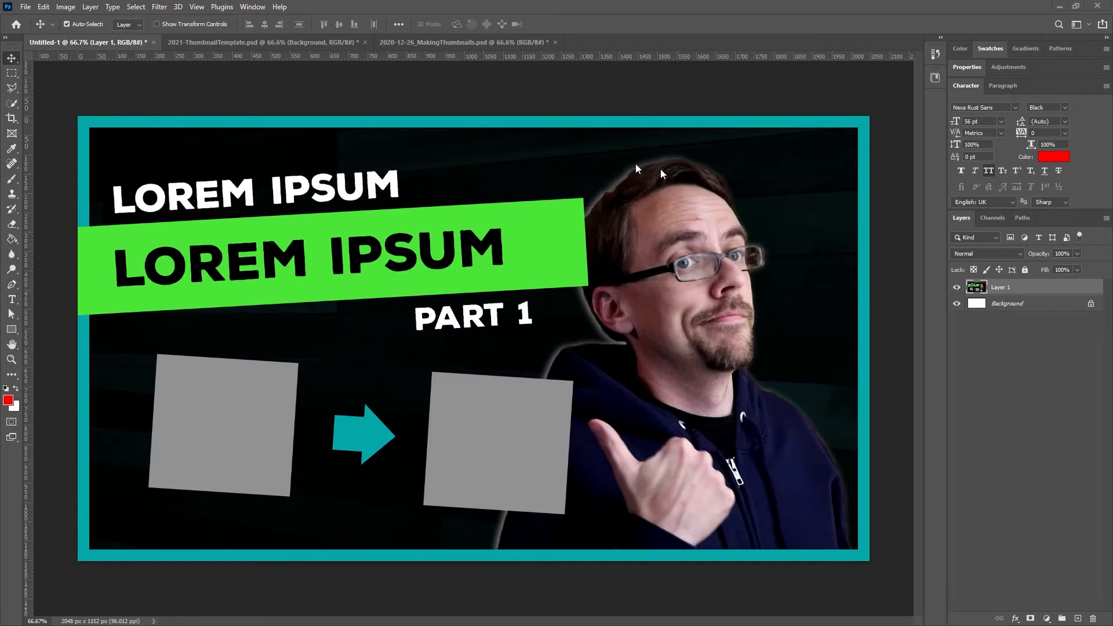
- In the 2021-ThumbnailTemplate.psd document, show the Color Overlay layer and set its blend mode to Multiply
{"action": "left_click", "coordinate": [219, 40]}
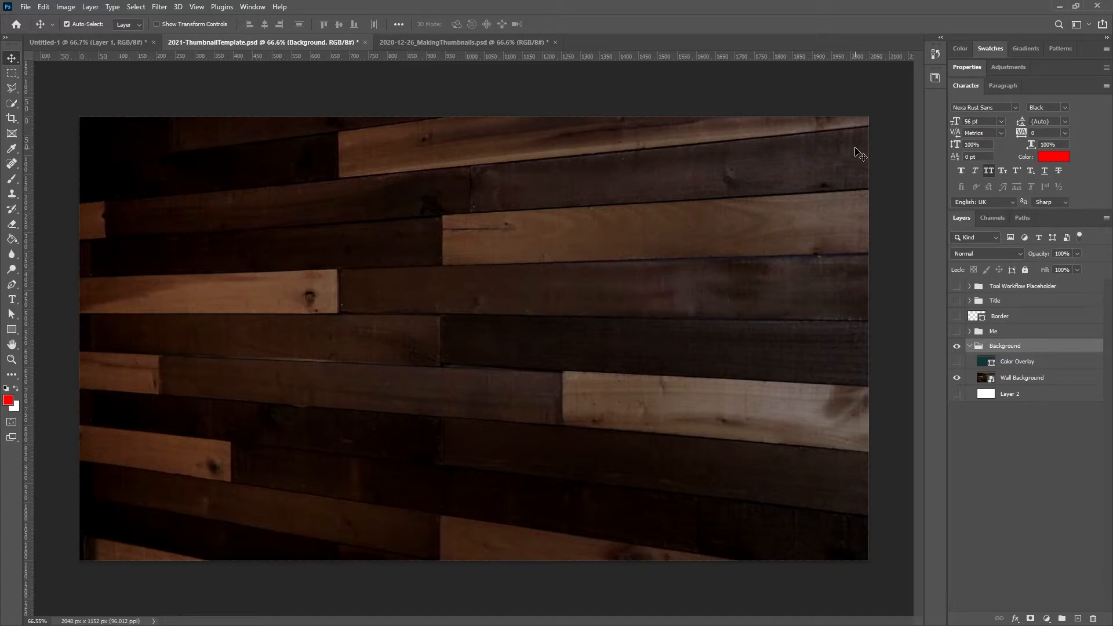
{"action": "left_click", "coordinate": [955, 361]}
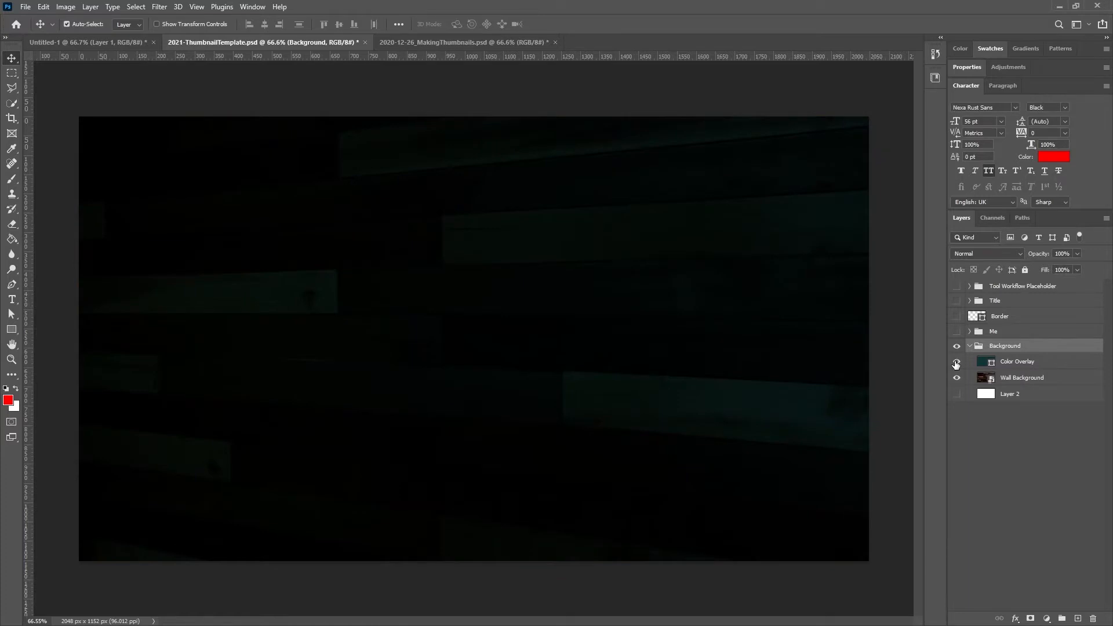
{"action": "left_click", "coordinate": [1019, 361]}
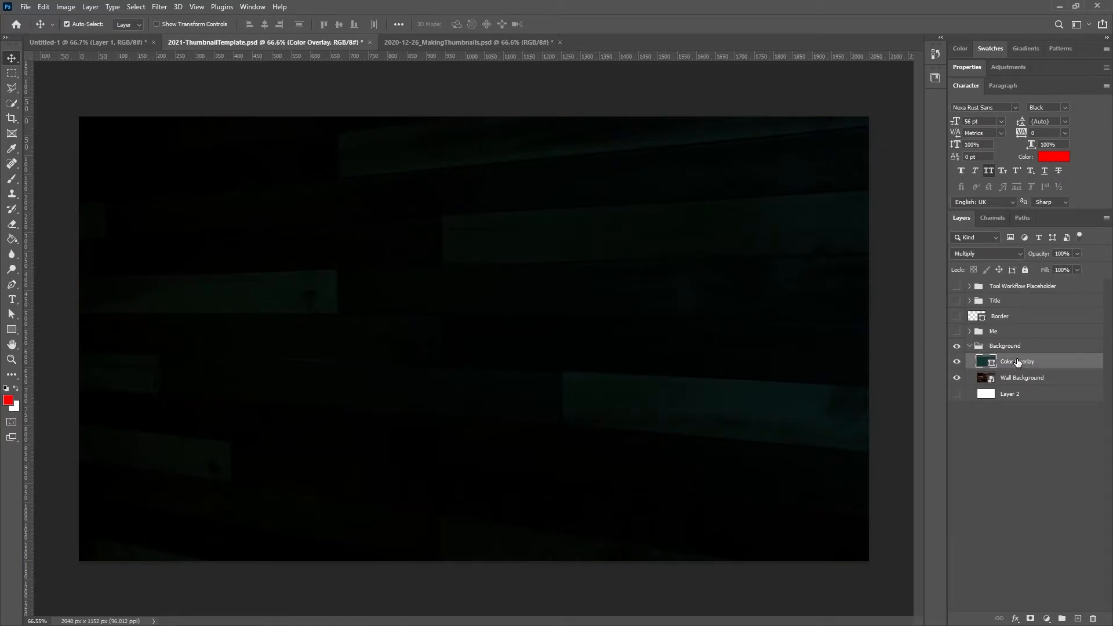
{"action": "left_click", "coordinate": [1020, 254]}
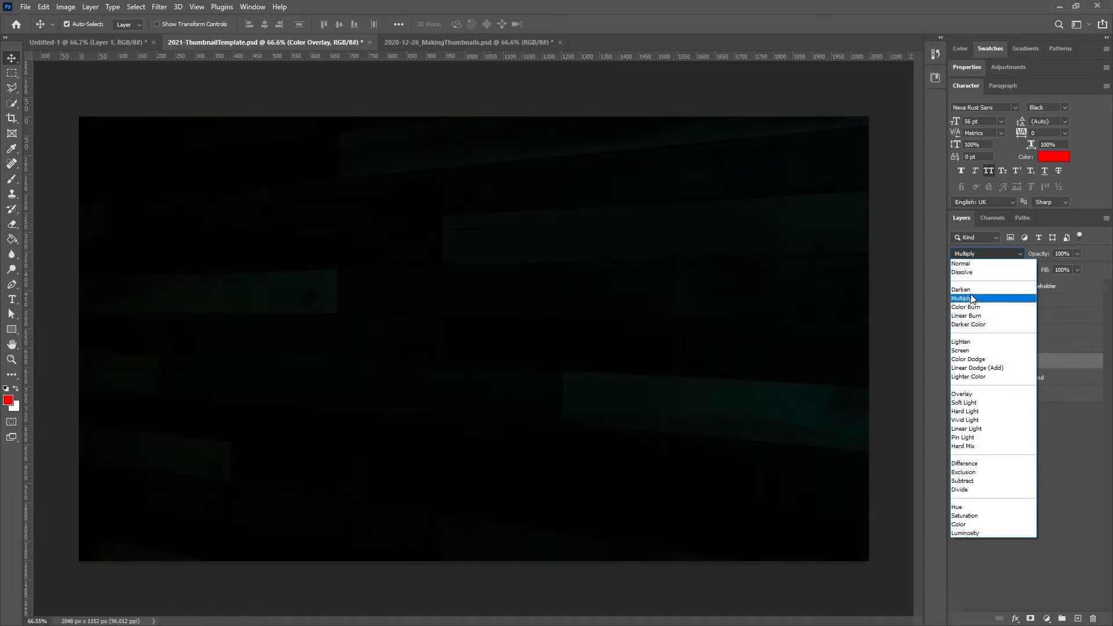
{"action": "left_click", "coordinate": [972, 299]}
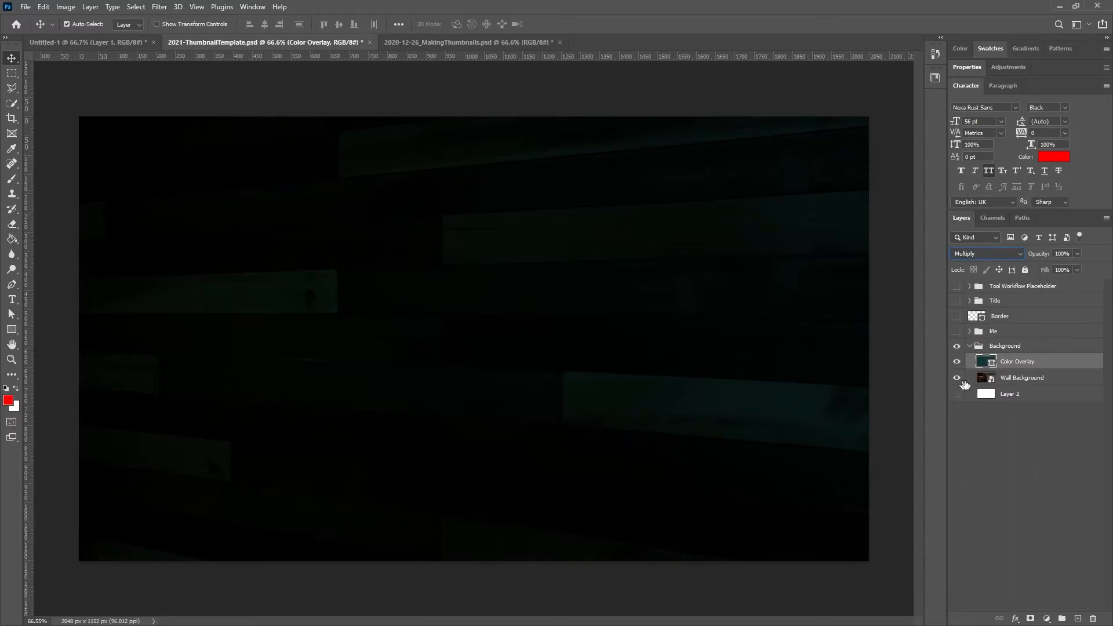
- Set the Wall Background layer's blend mode to Luminosity and show the white Layer 2 beneath it, keeping Color Overlay visible
{"action": "left_click", "coordinate": [1020, 380]}
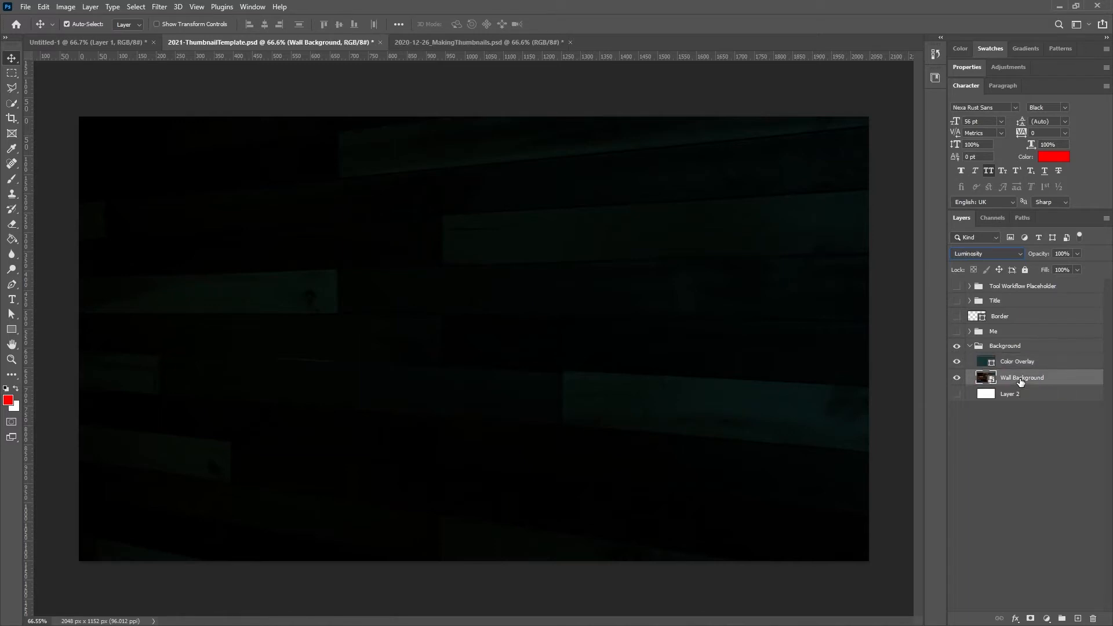
{"action": "left_click", "coordinate": [1020, 255]}
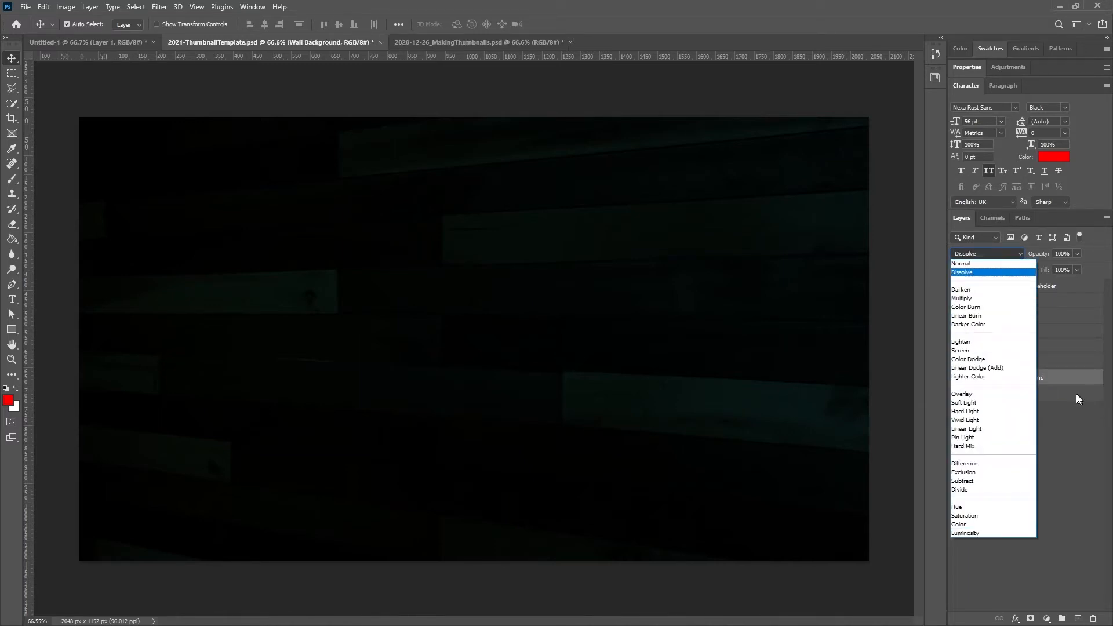
{"action": "left_click", "coordinate": [1066, 385]}
{"action": "left_click", "coordinate": [1020, 254]}
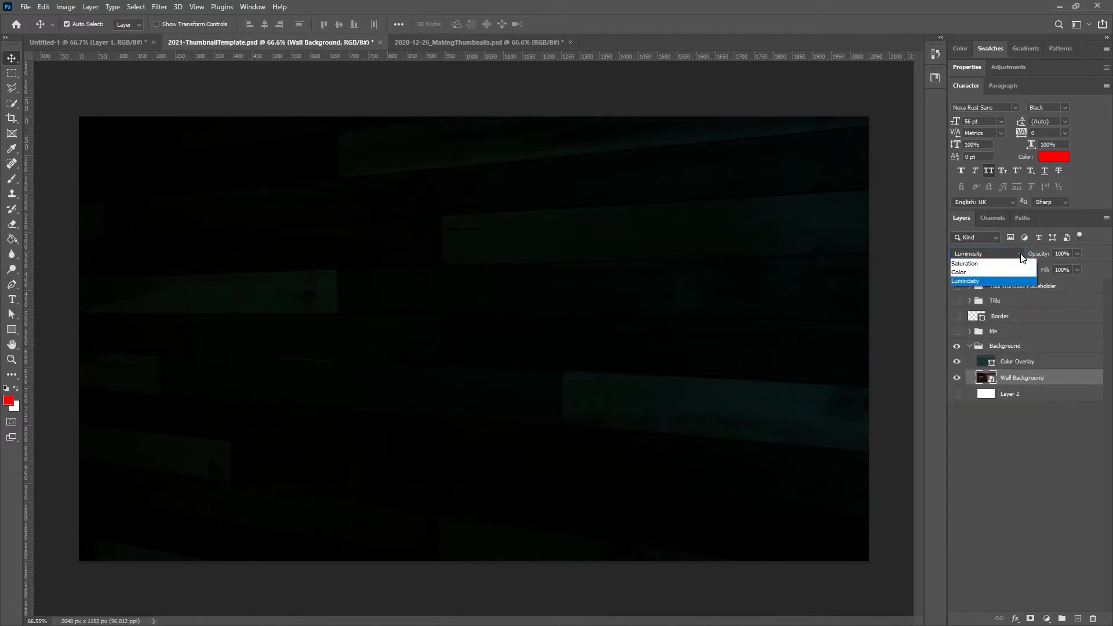
{"action": "left_click", "coordinate": [992, 533]}
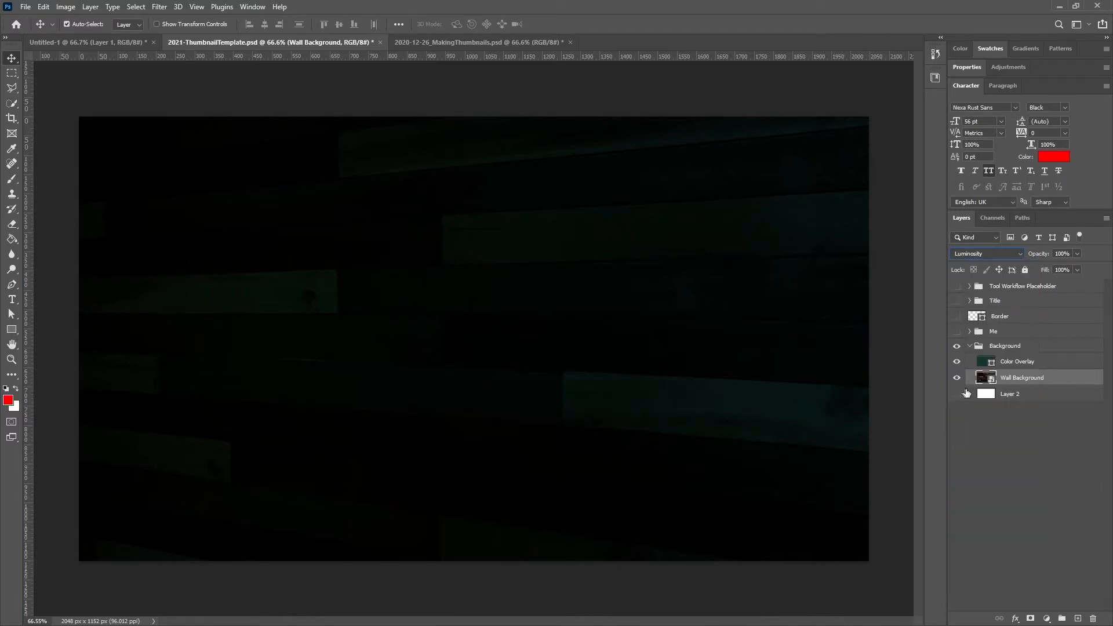
{"action": "left_click", "coordinate": [956, 394]}
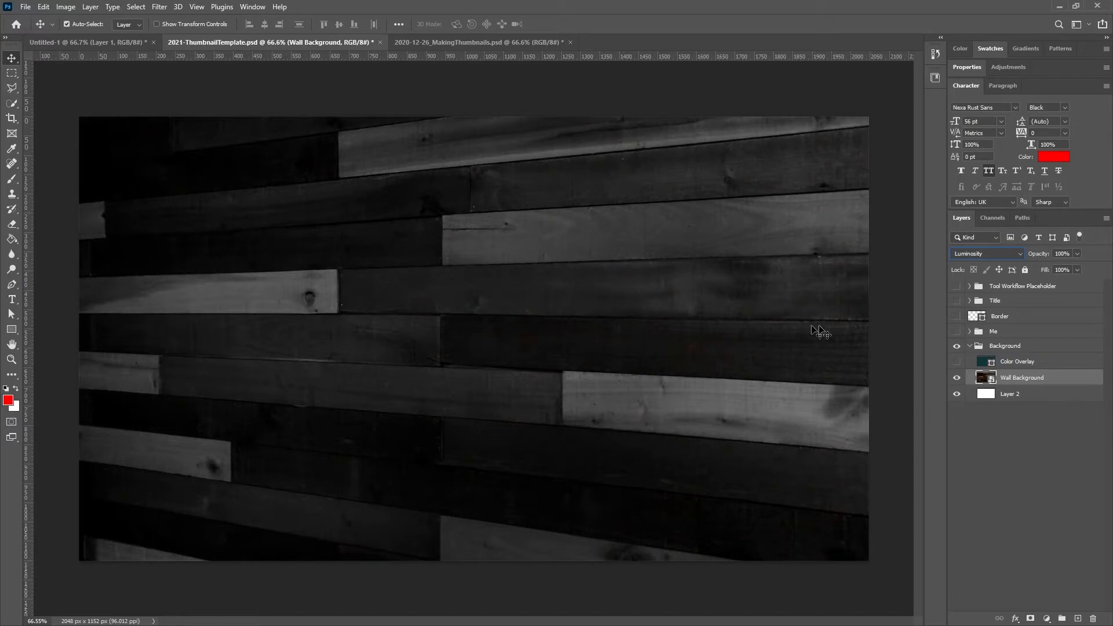
{"action": "left_click", "coordinate": [956, 363]}
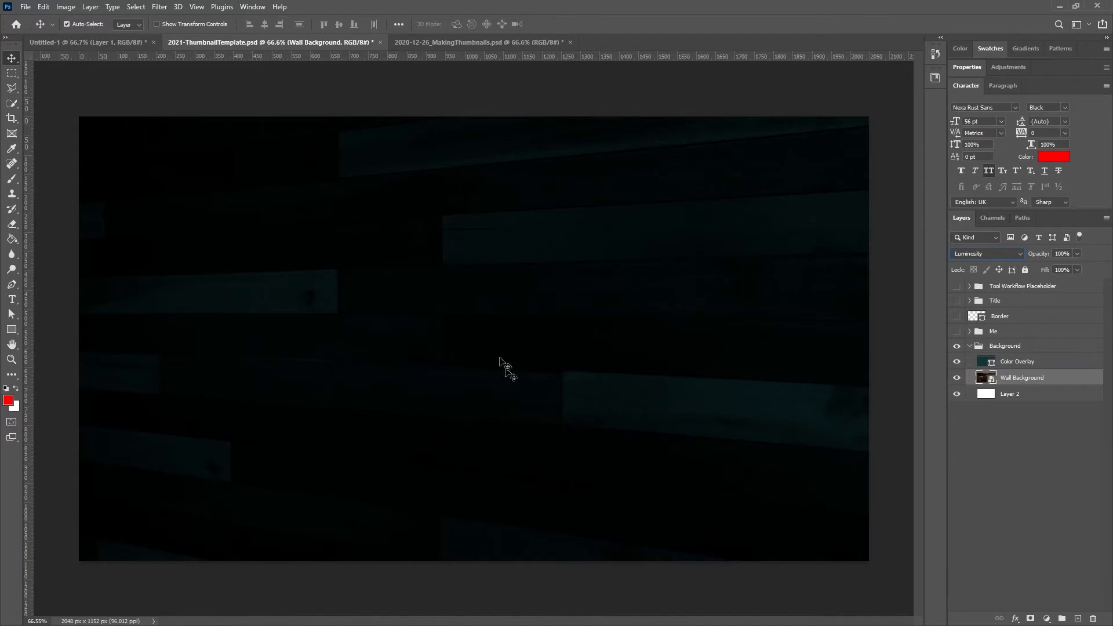
- Show the Border layer and the Title group, then expand the group and select its green rectangle layer
{"action": "left_click", "coordinate": [955, 318]}
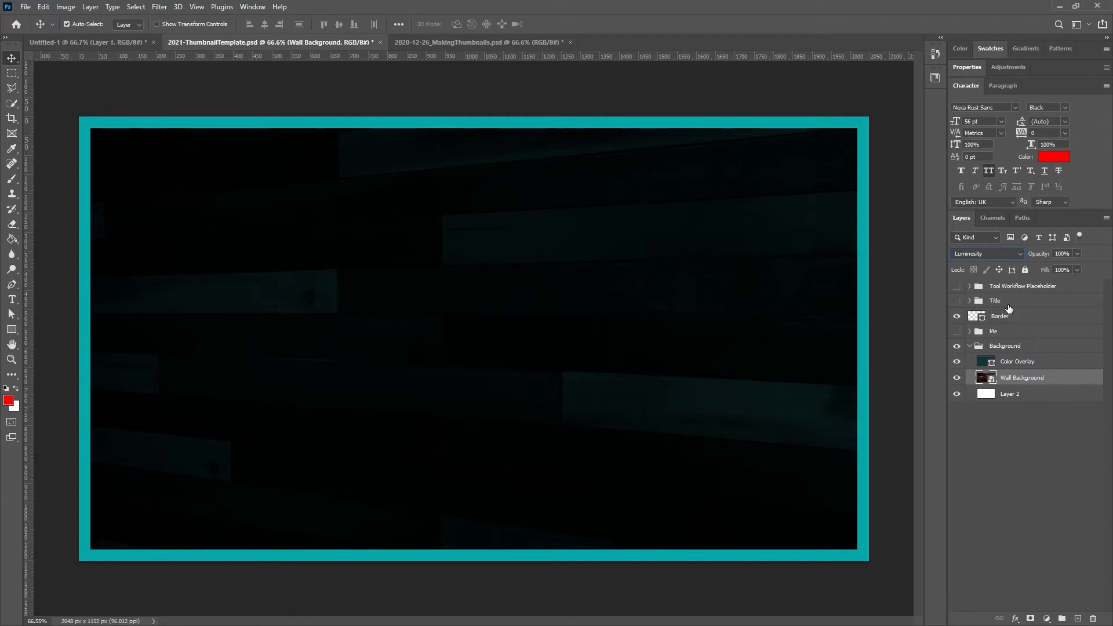
{"action": "left_click", "coordinate": [957, 301]}
{"action": "left_click", "coordinate": [970, 301]}
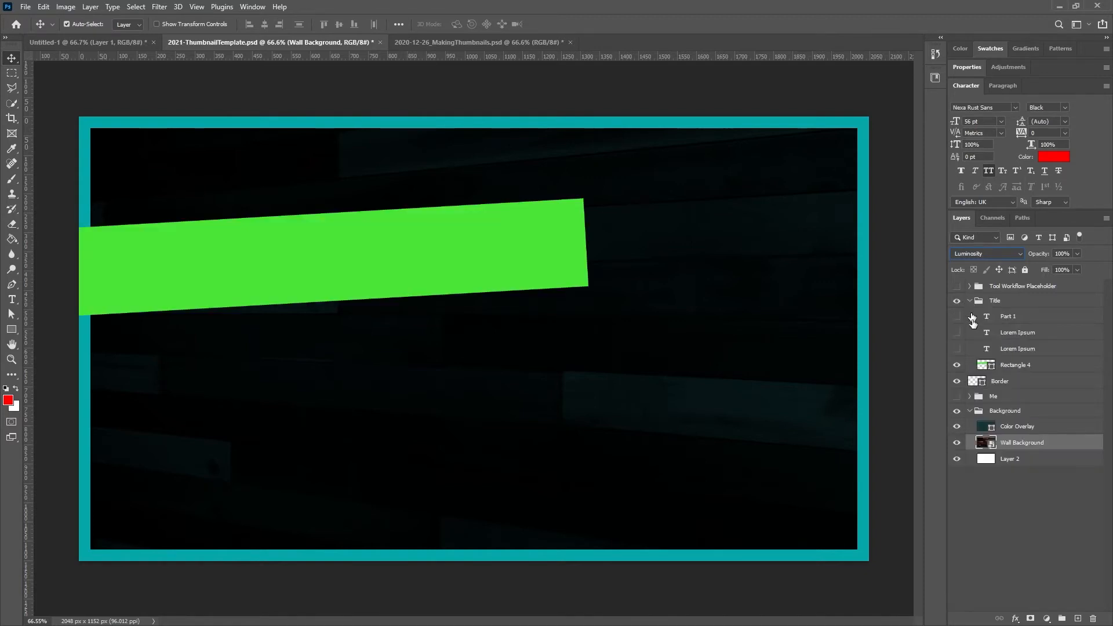
{"action": "left_click", "coordinate": [976, 413]}
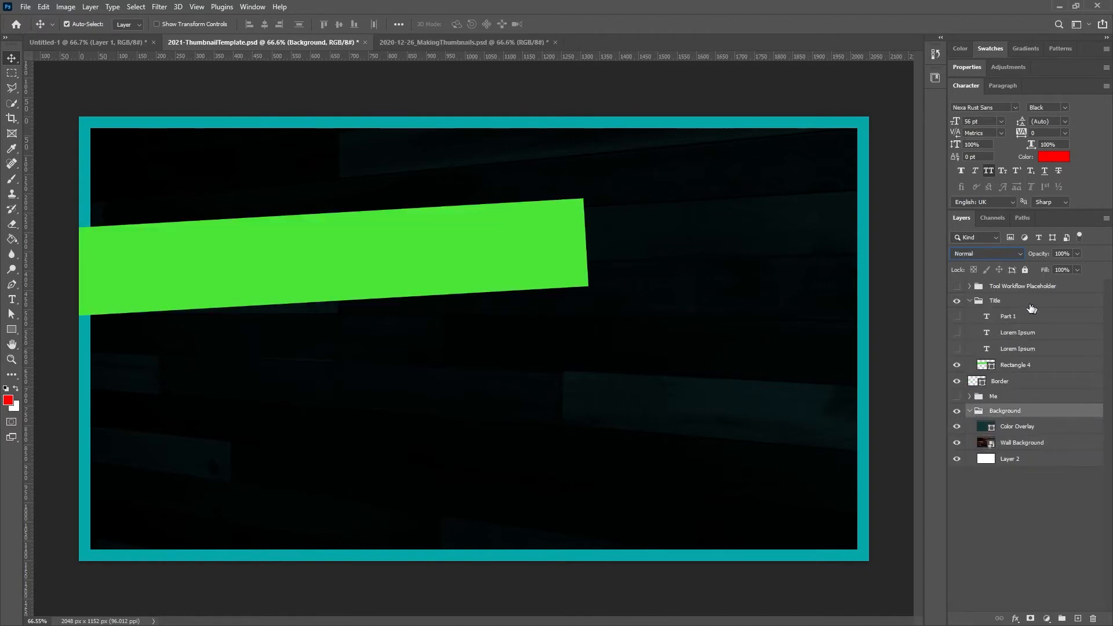
{"action": "left_click", "coordinate": [1019, 366]}
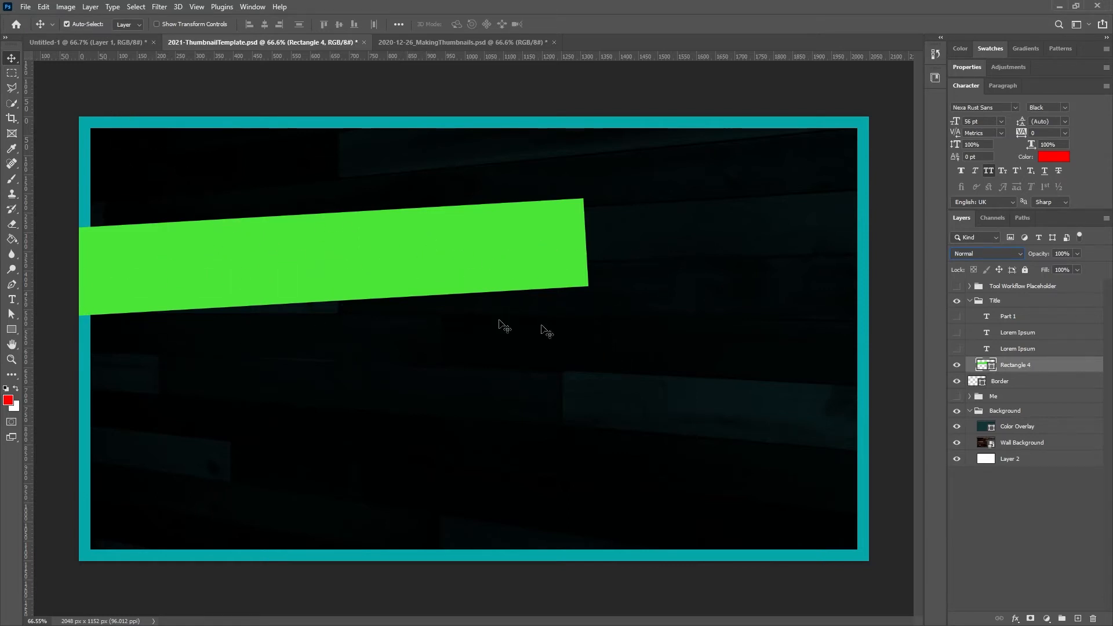
- Show both Lorem Ipsum text layers, the Part 1 text layer and the Tool Workflow Placeholder group
{"action": "left_click", "coordinate": [957, 349]}
{"action": "left_click", "coordinate": [1017, 348]}
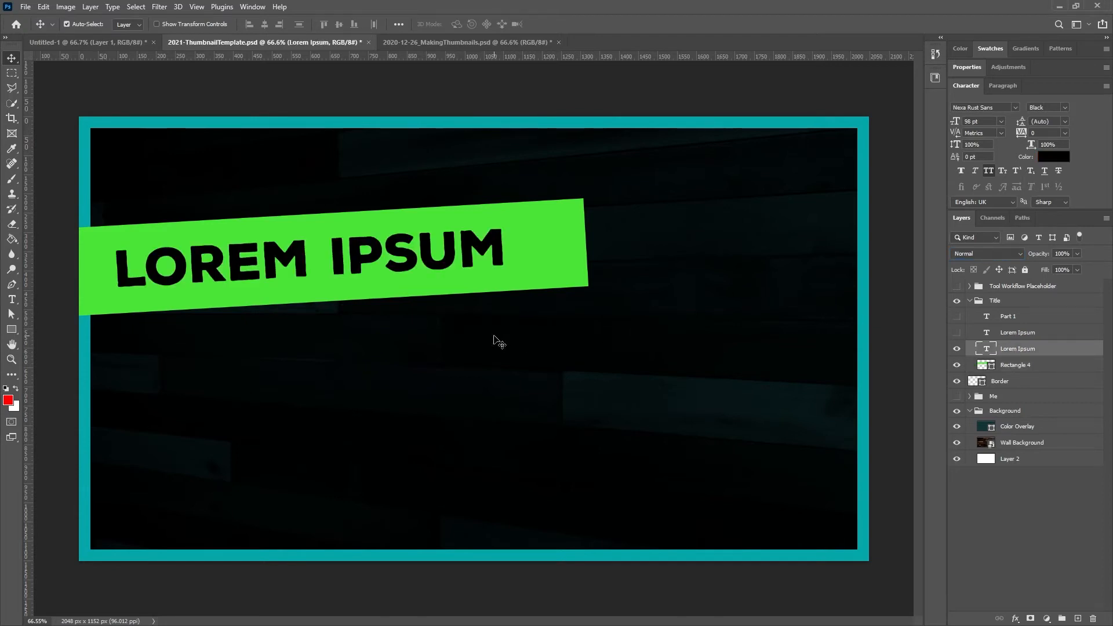
{"action": "left_click", "coordinate": [956, 333]}
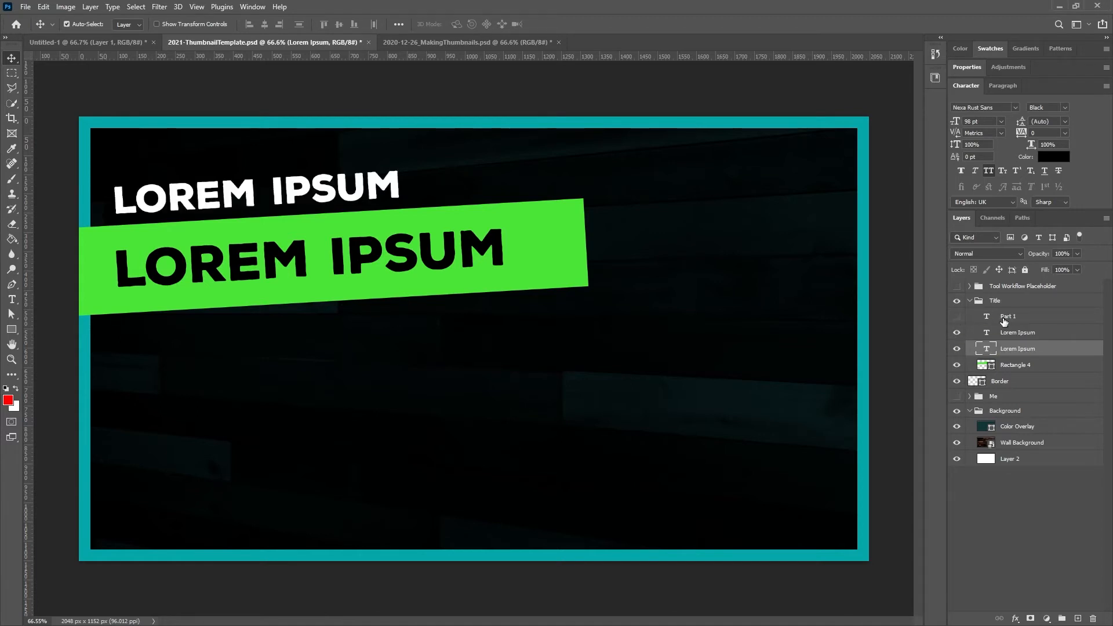
{"action": "left_click", "coordinate": [956, 317]}
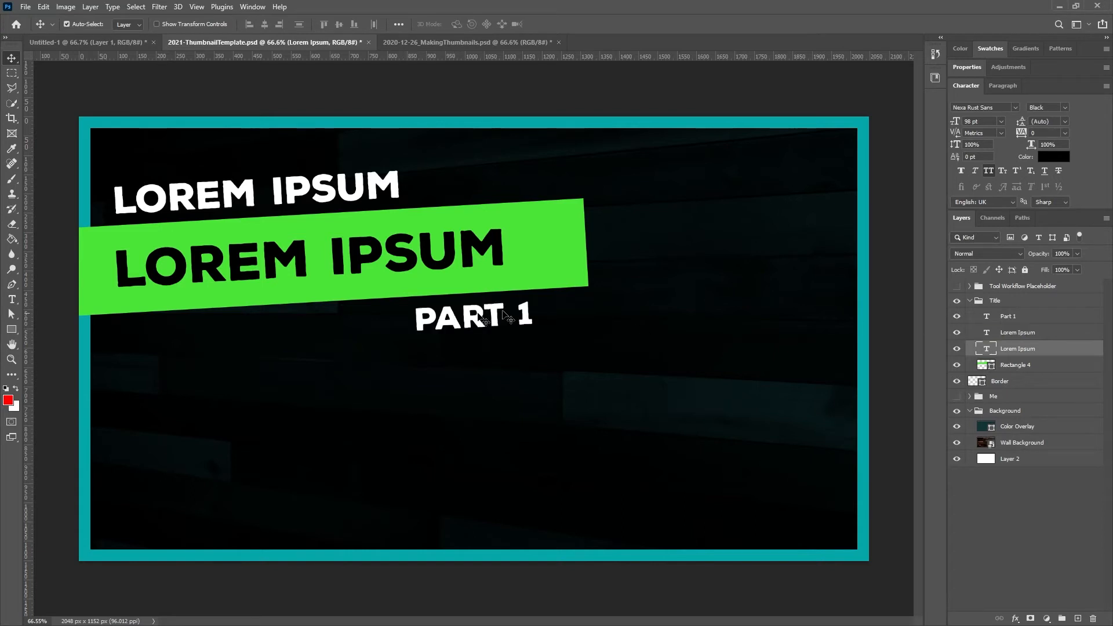
{"action": "left_click", "coordinate": [957, 287]}
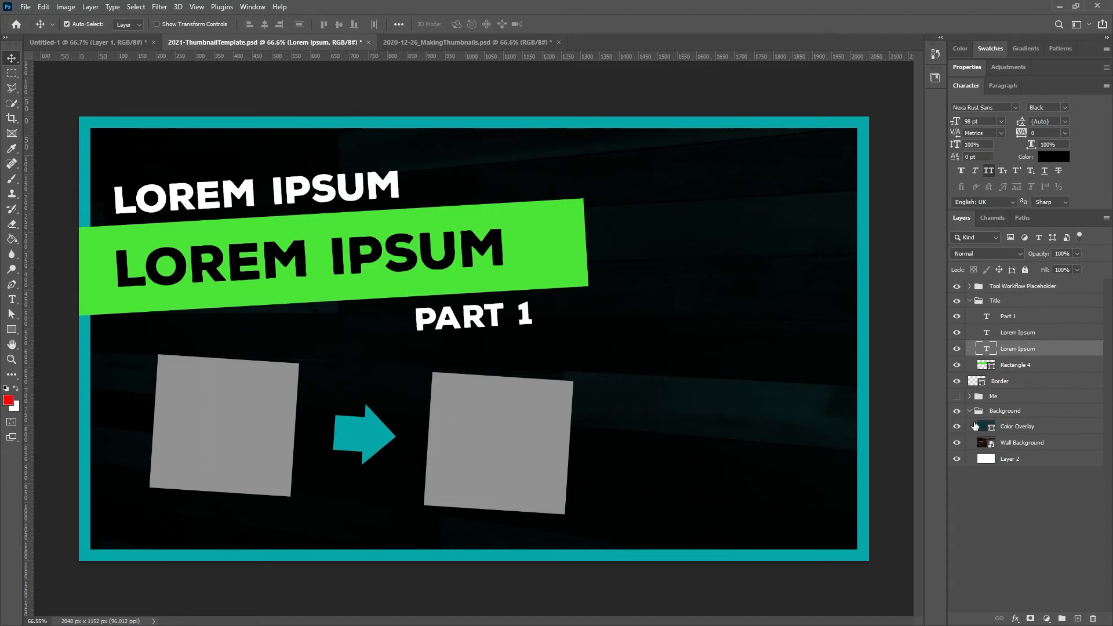
- Show the Me group's portrait cut out by enabling the layer mask on Layer 1 copy, with the Layer 1 glow visible behind it
{"action": "left_click", "coordinate": [969, 397]}
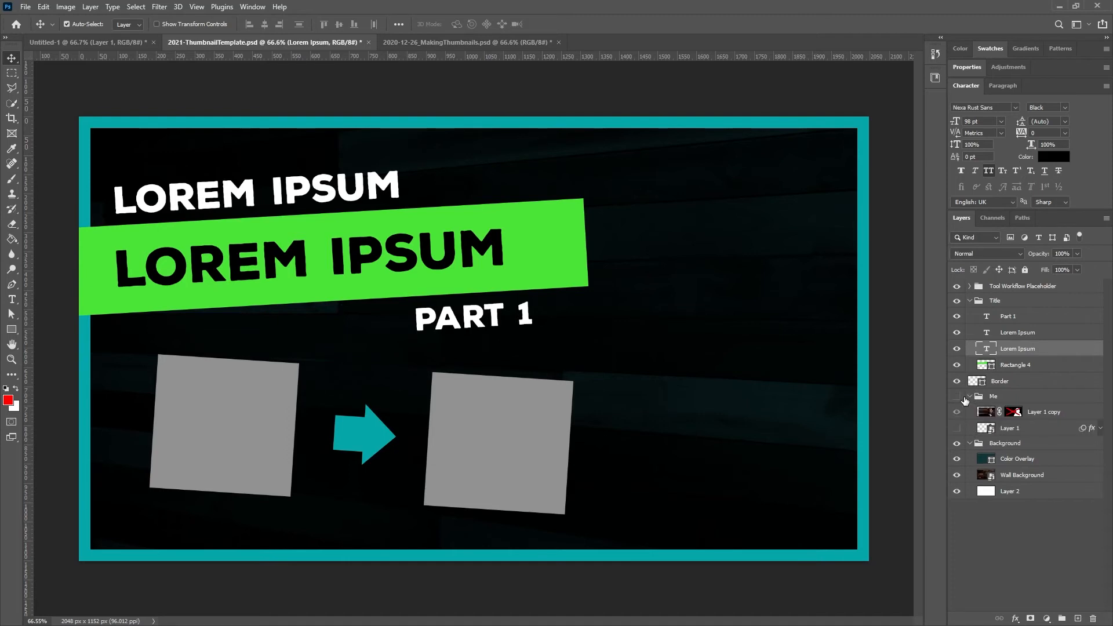
{"action": "left_click", "coordinate": [956, 396]}
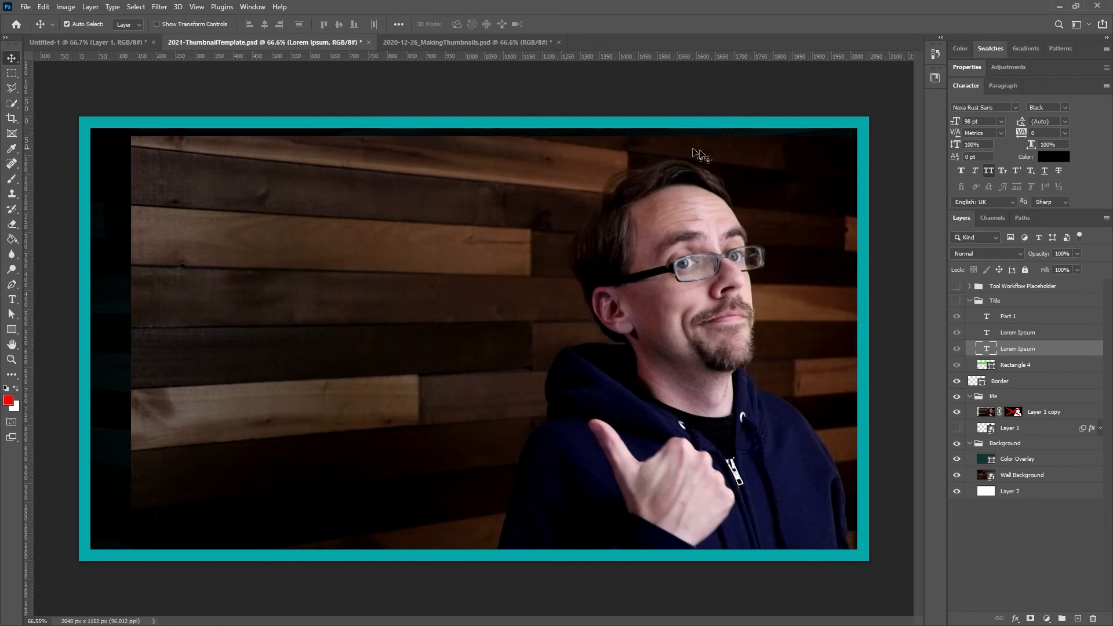
{"action": "right_click", "coordinate": [1005, 414]}
{"action": "left_click", "coordinate": [1011, 418]}
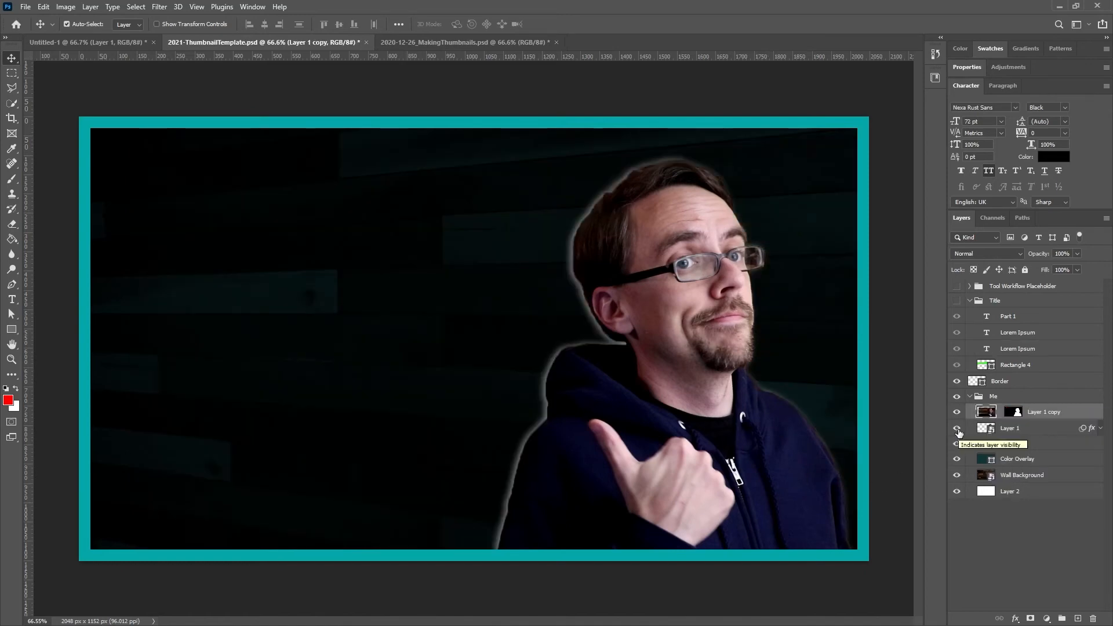
{"action": "left_click", "coordinate": [1012, 430]}
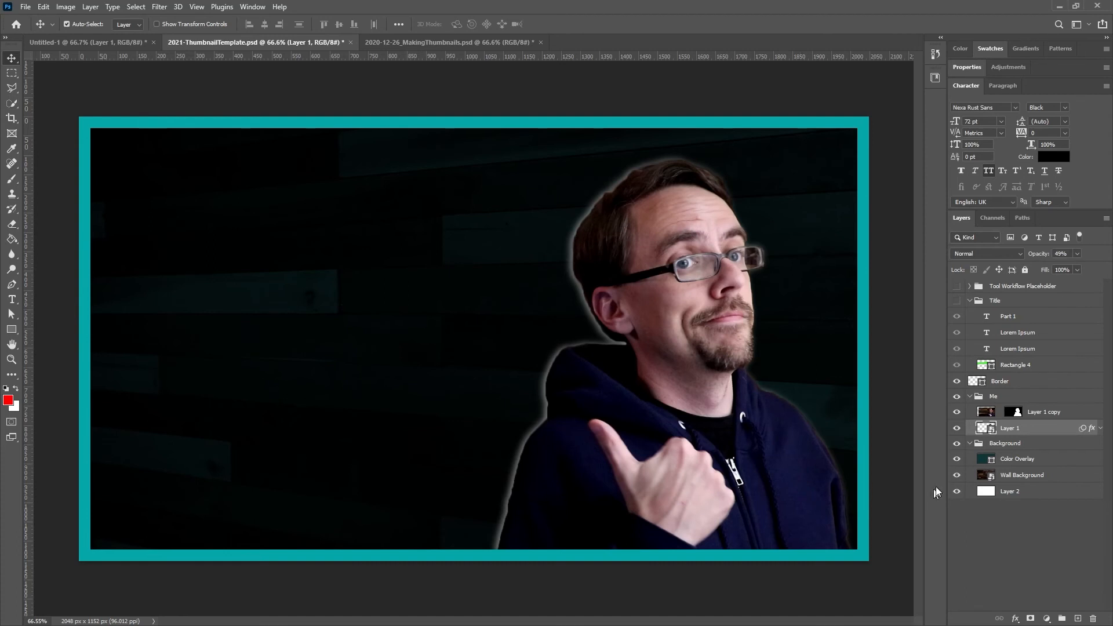
- Show the complete Title group and the Tool Workflow Placeholder group together with the portrait
{"action": "left_click", "coordinate": [955, 301]}
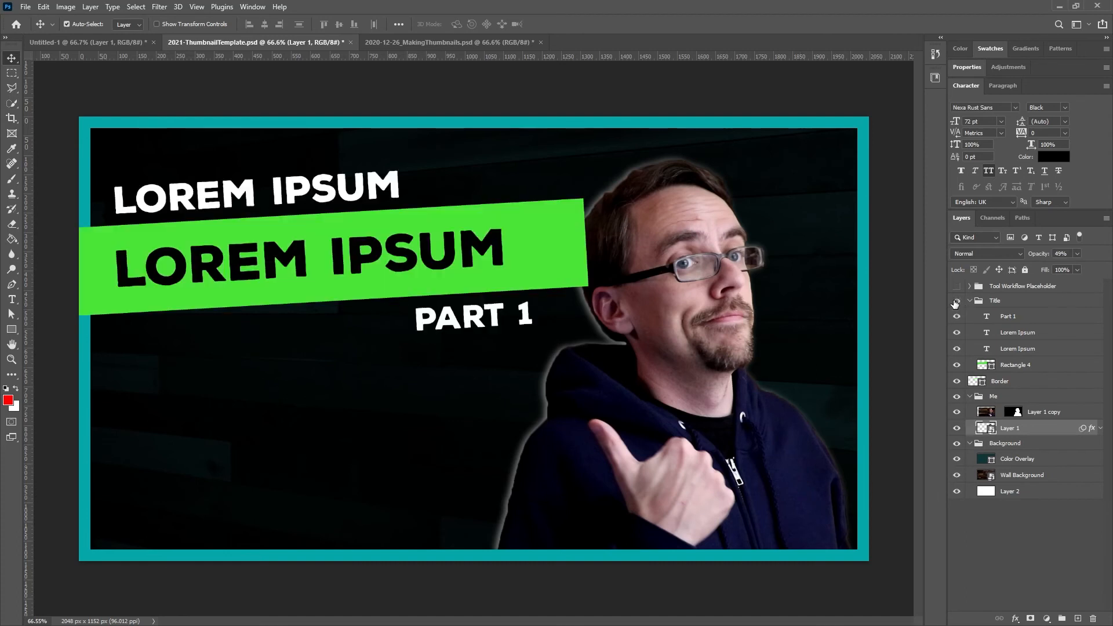
{"action": "left_click", "coordinate": [956, 286]}
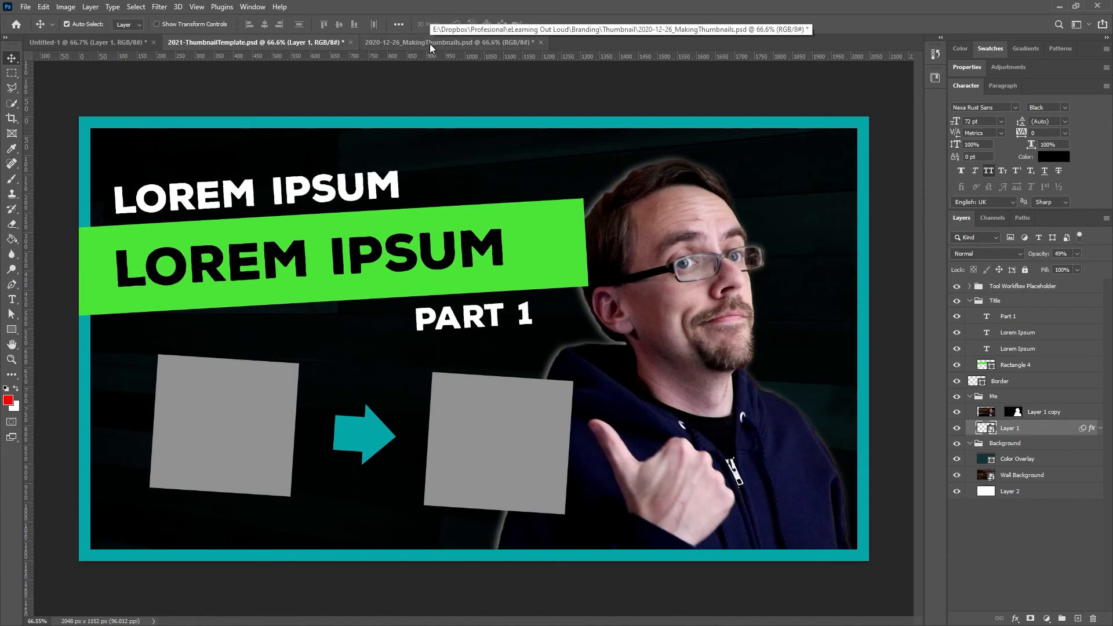
- Copy the merged template canvas and paste it as a new layer into 2020-12-26_MakingThumbnails.psd
{"action": "key", "text": "ctrl+a"}
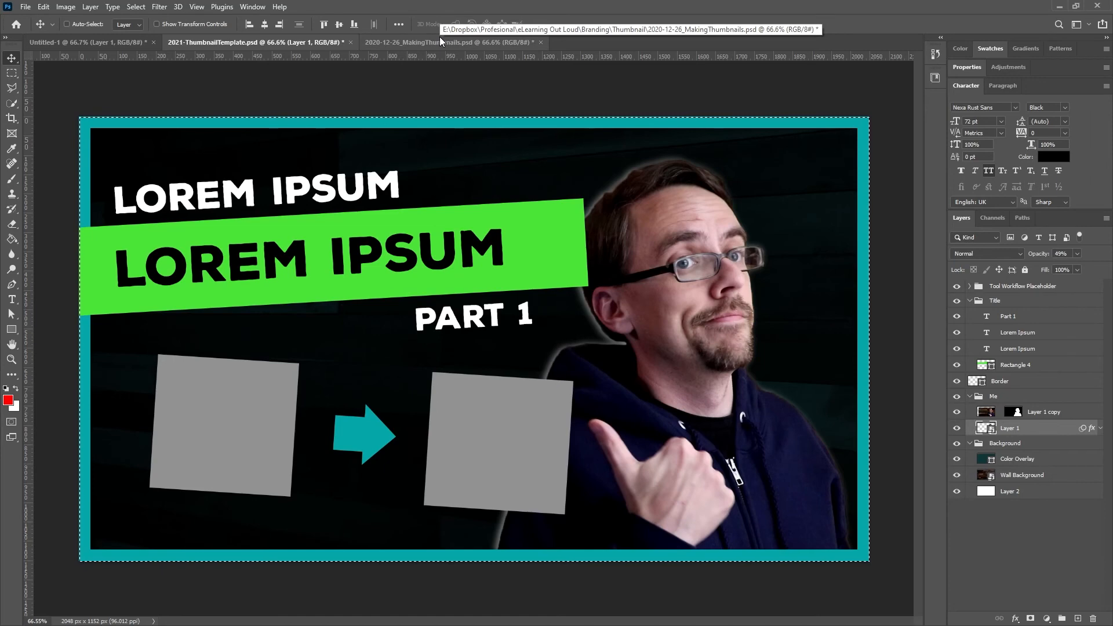
{"action": "key", "text": "ctrl"}
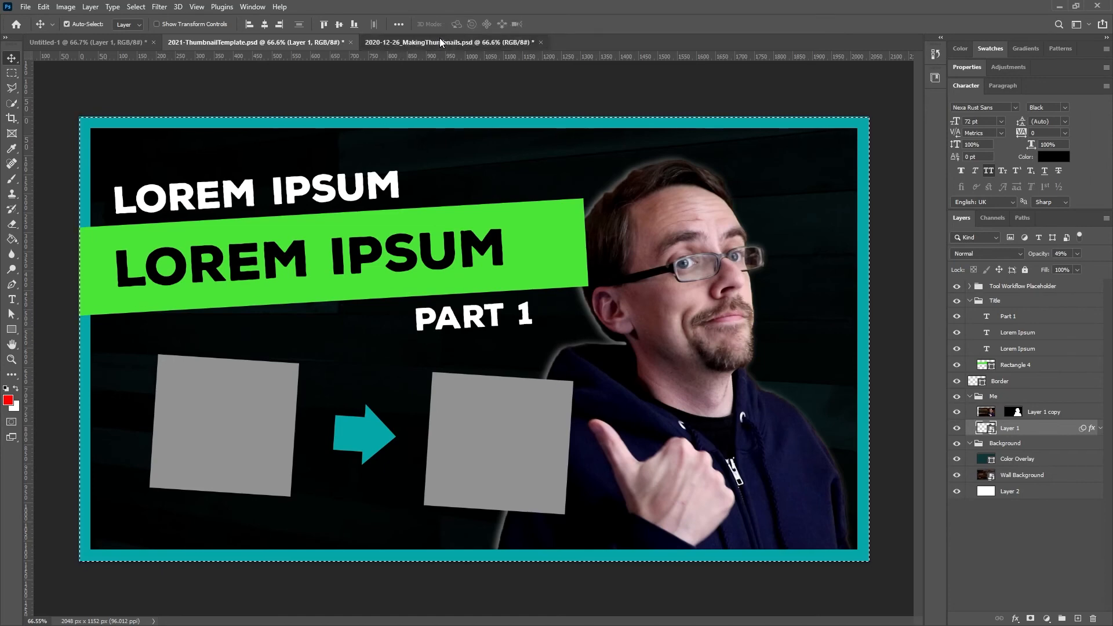
{"action": "left_click", "coordinate": [439, 40]}
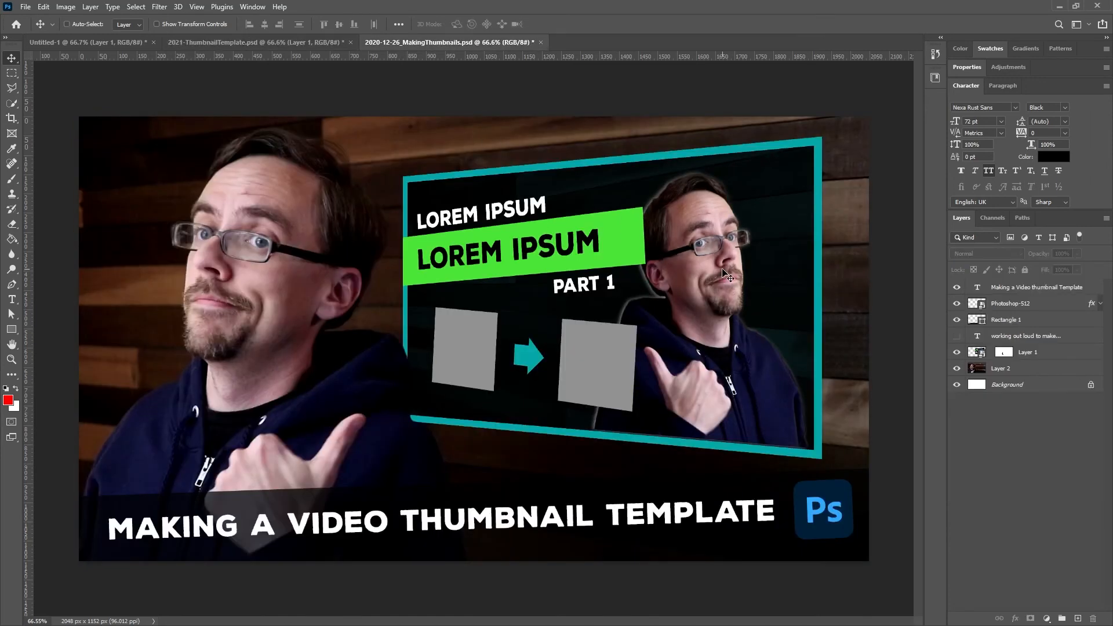
{"action": "key", "text": "ctrl+v"}
- Scale down the pasted thumbnail, apply a Perspective transform that enlarges its right edge, and place it over the existing framed thumbnail
{"action": "key", "text": "t"}
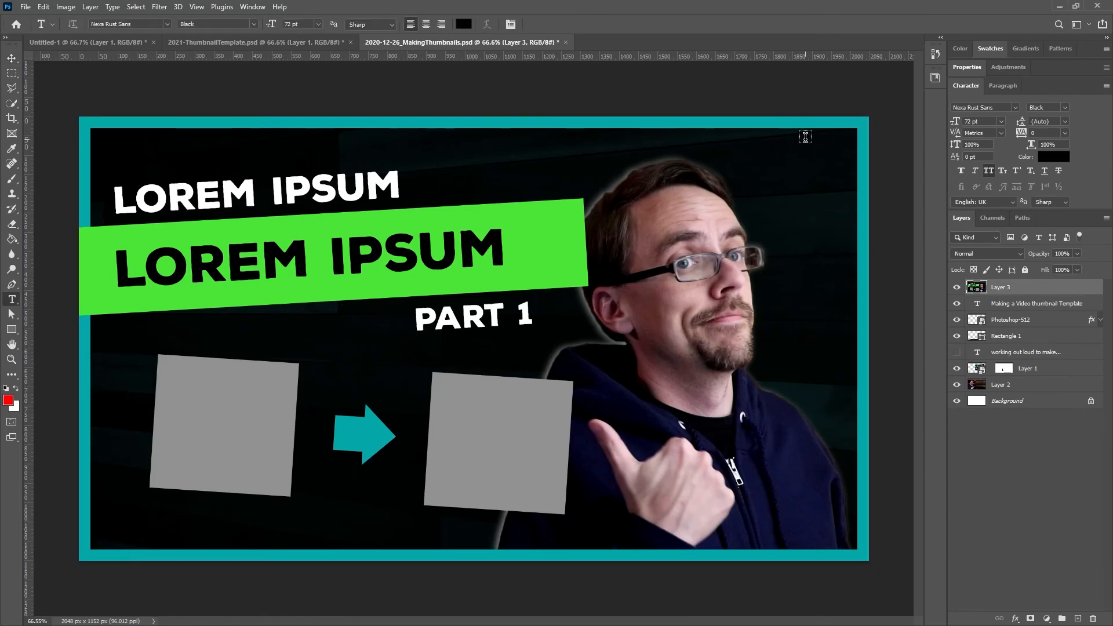
{"action": "key", "text": "ctrl+t"}
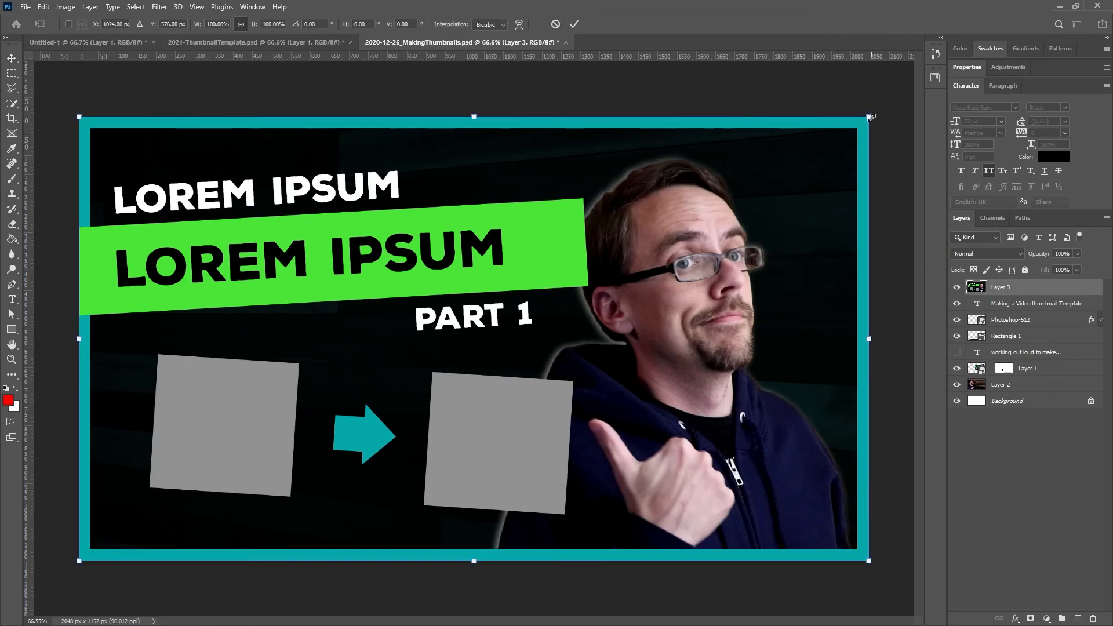
{"action": "left_click_drag", "start_coordinate": [869, 117], "coordinate": [527, 289]}
{"action": "left_click_drag", "start_coordinate": [480, 365], "coordinate": [650, 272]}
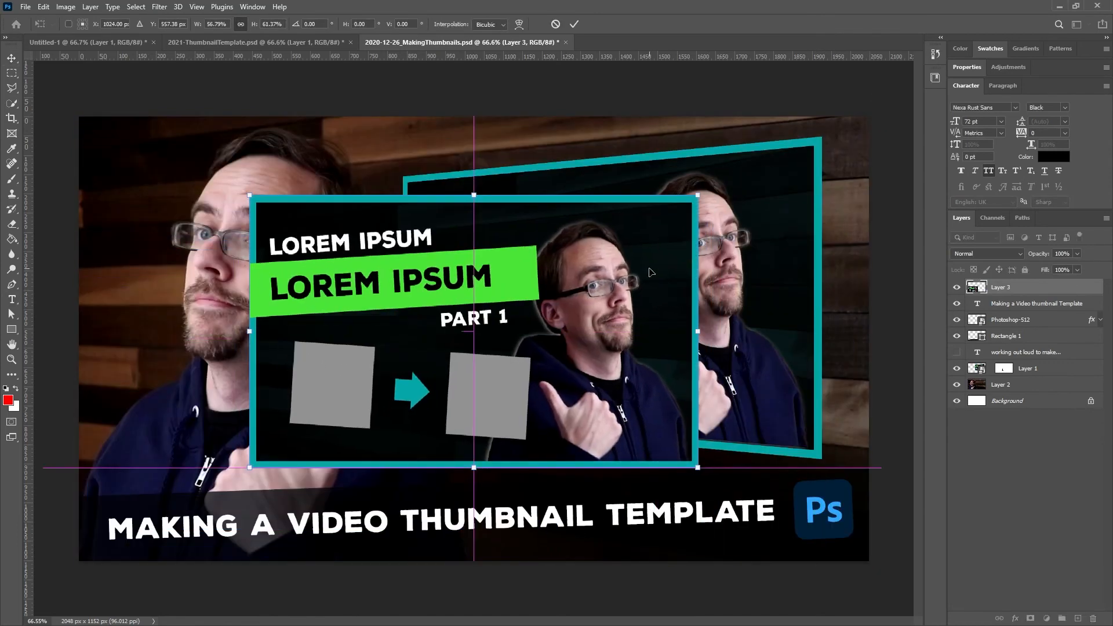
{"action": "right_click", "coordinate": [650, 272]}
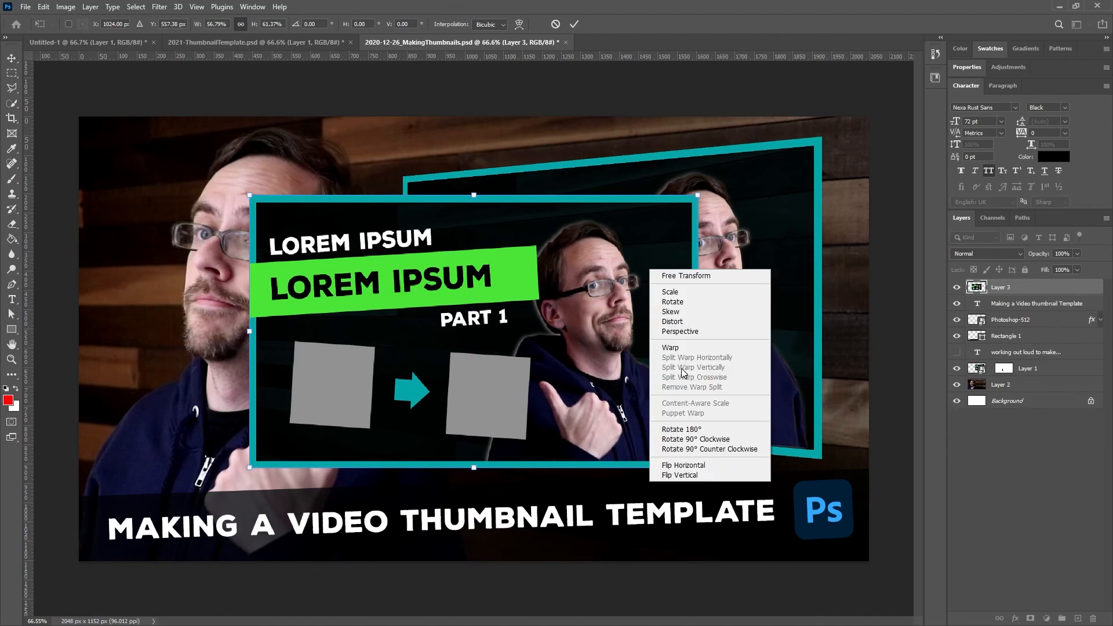
{"action": "left_click", "coordinate": [679, 331]}
{"action": "left_click_drag", "start_coordinate": [698, 467], "coordinate": [702, 500]}
{"action": "left_click_drag", "start_coordinate": [654, 394], "coordinate": [719, 381]}
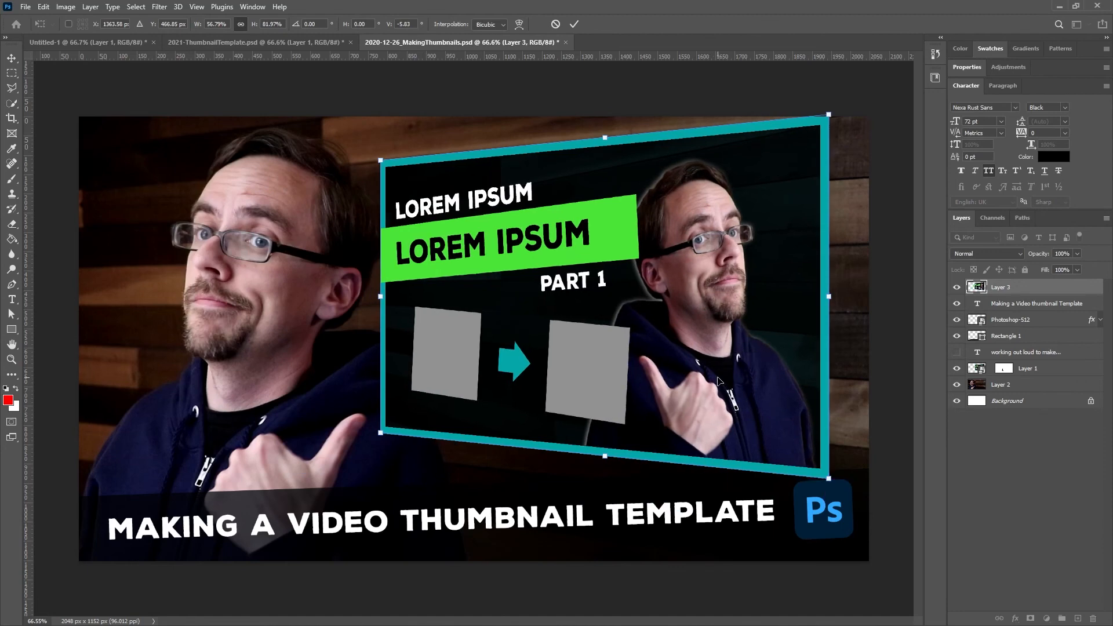
{"action": "key", "text": "Return"}
- Delete the pasted thumbnail layer from the document
{"action": "key", "text": "t"}
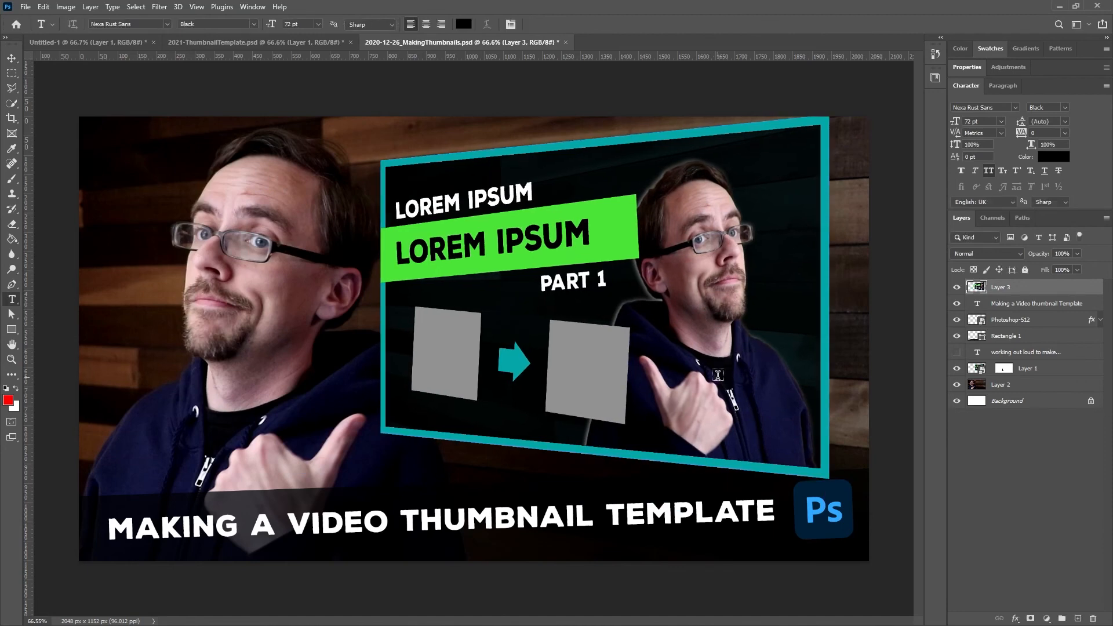
{"action": "key", "text": "Delete"}
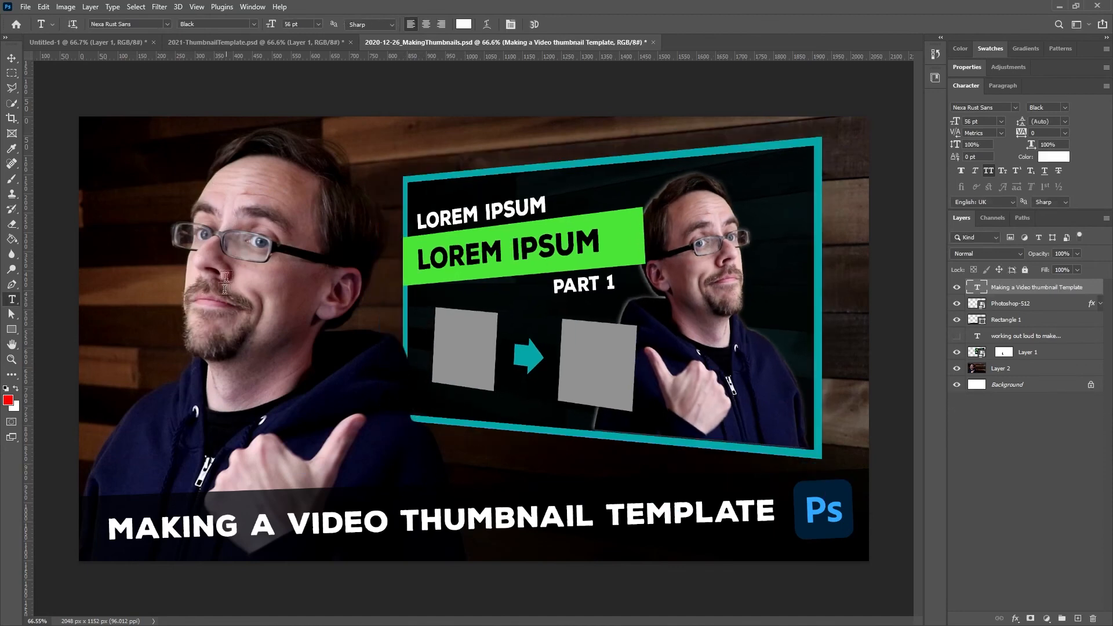